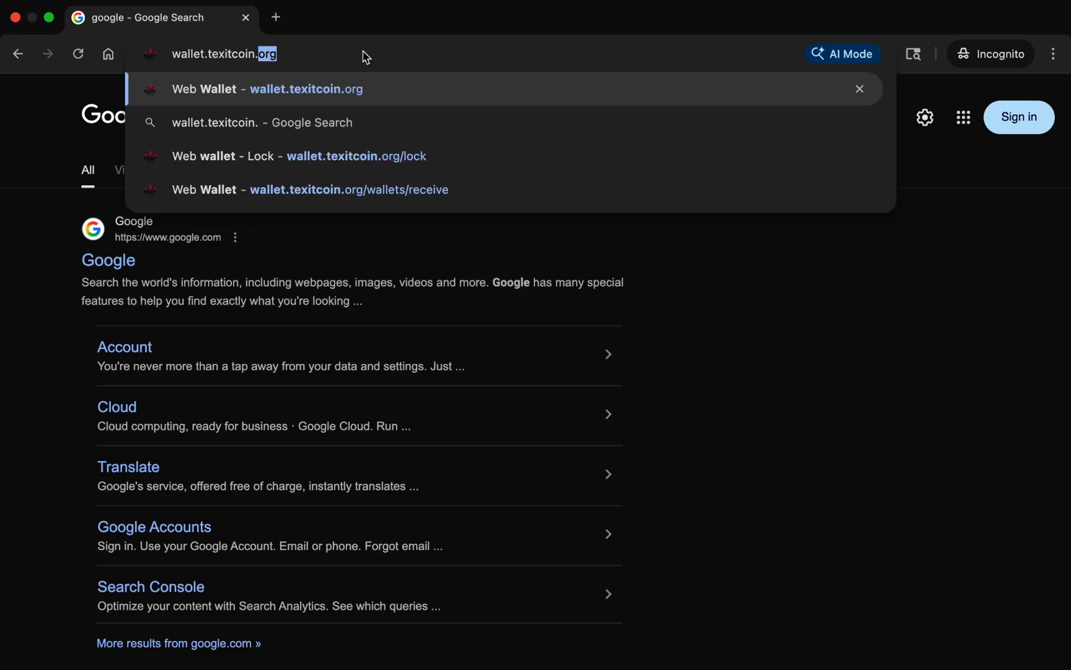
Load the wallet.texitcoin.org sign-up page and place the cursor in the password field.
key(Return)
click(294, 378)
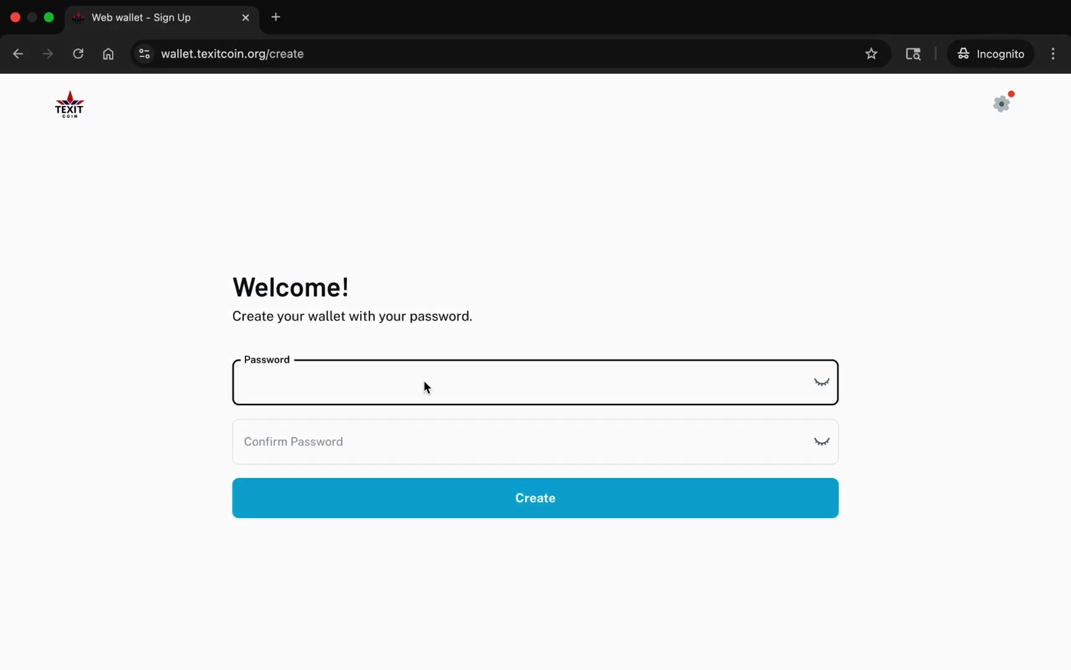
Enter and confirm a wallet password, then create the wallet account.
text(Test123456!)
click(360, 443)
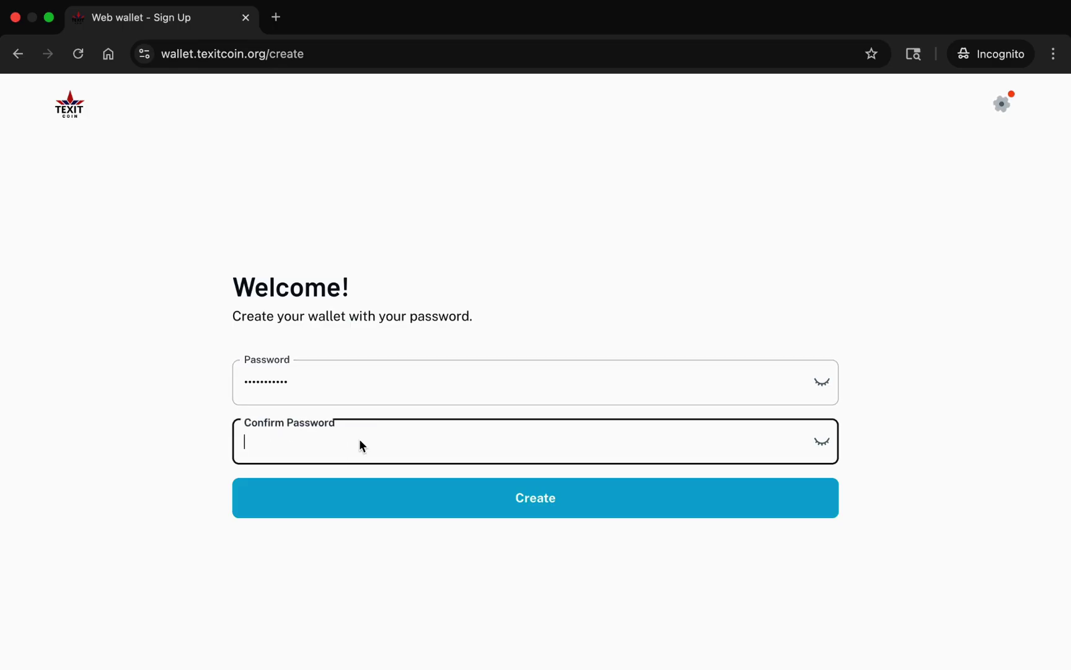
text(test12)
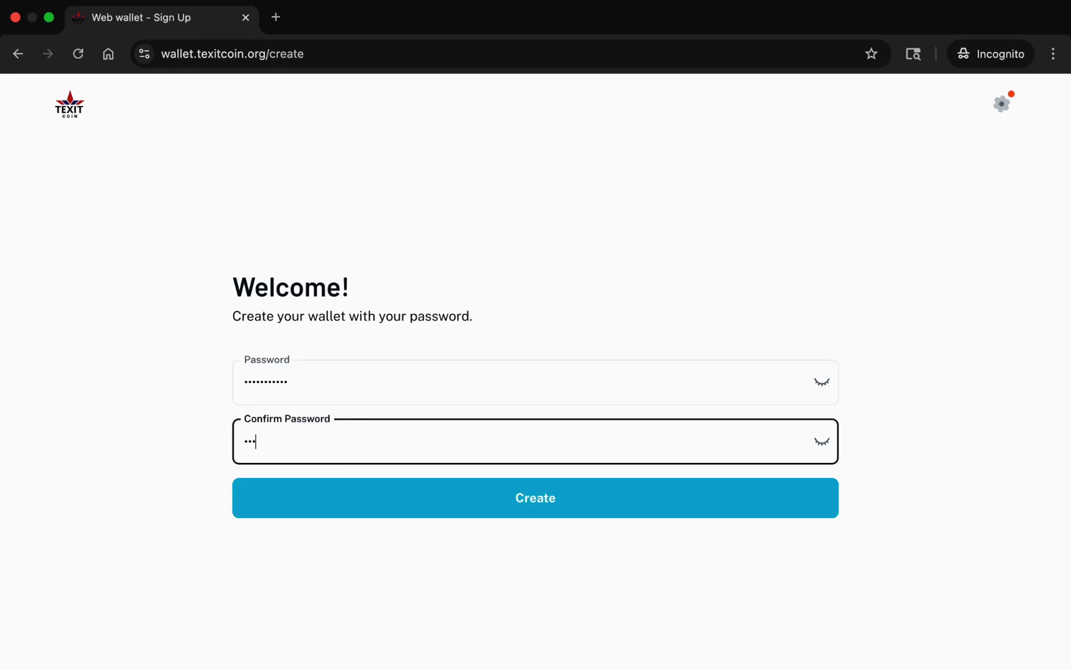
text(3456)
click(536, 497)
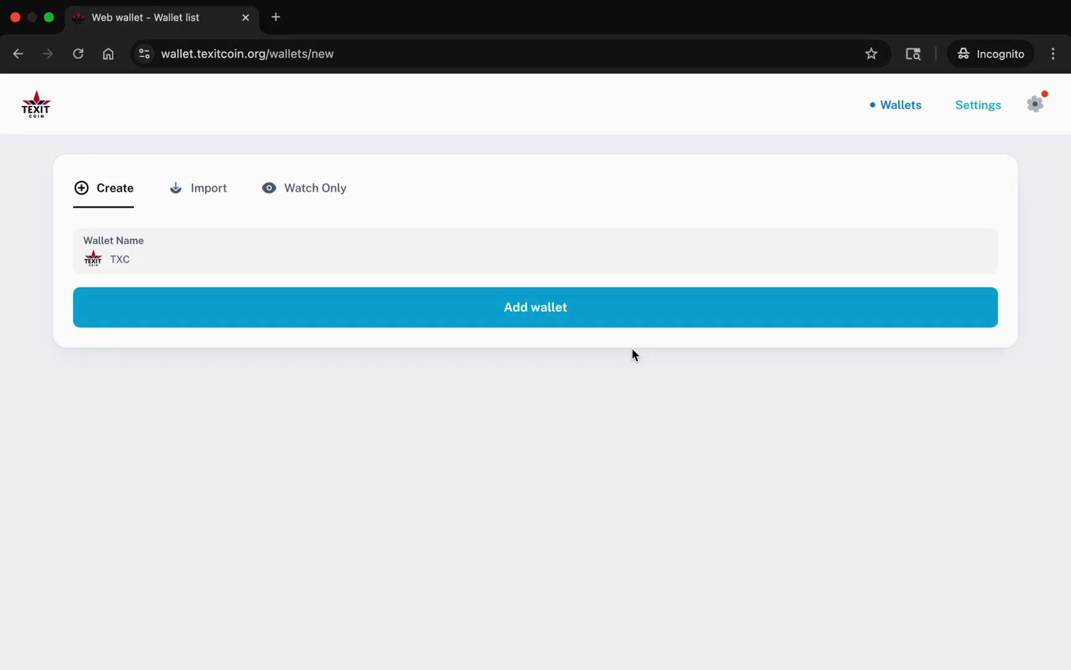
Add the TXC wallet and save its backup file to Downloads as 'Name your backup'.
click(548, 314)
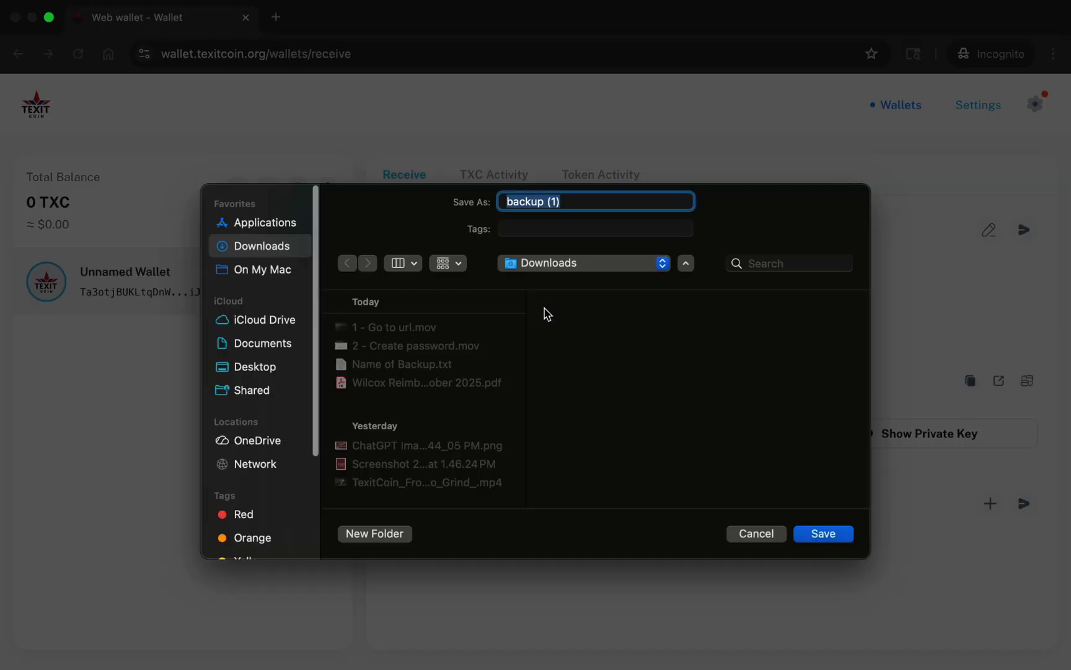
text(Name )
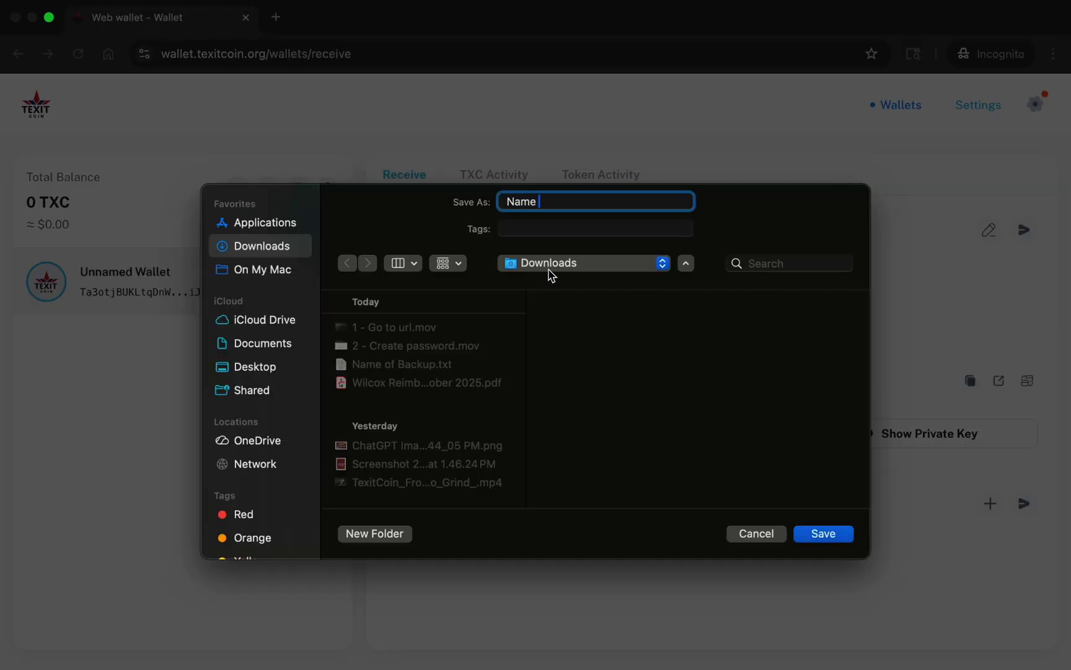
text(your backup)
click(605, 265)
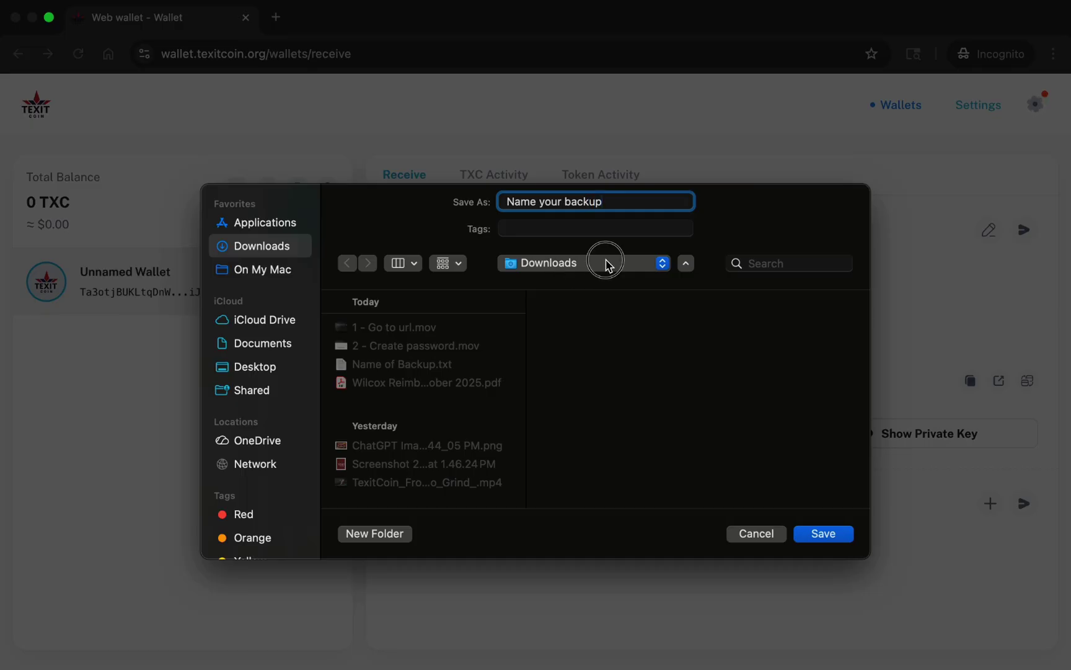
click(605, 265)
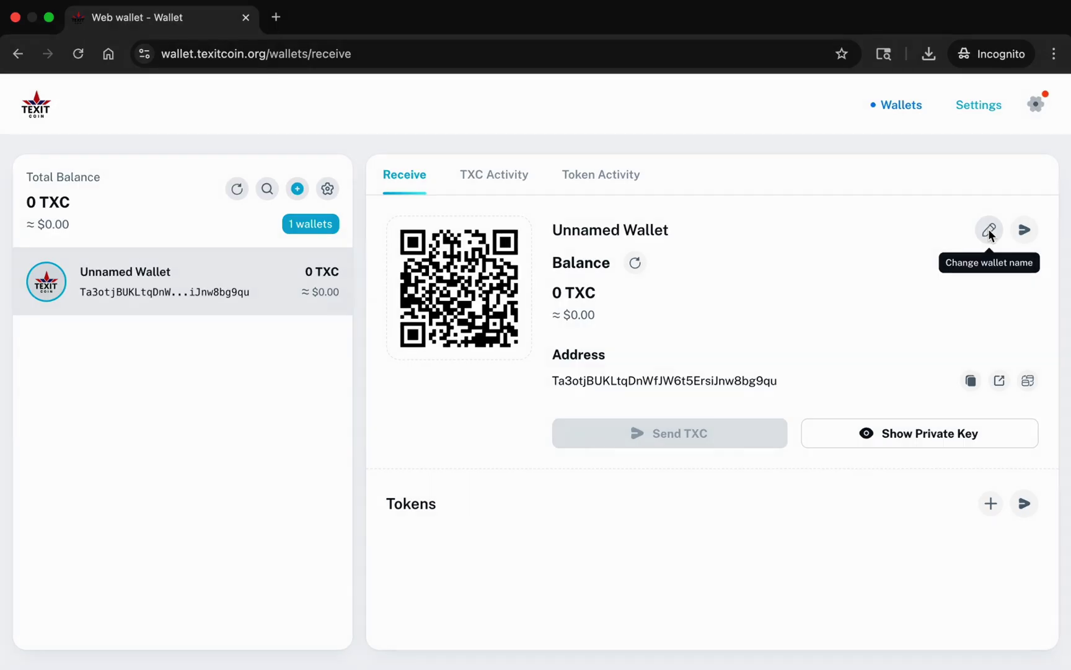
Change the wallet name from Unnamed Wallet to 'Test Wallet'.
click(989, 231)
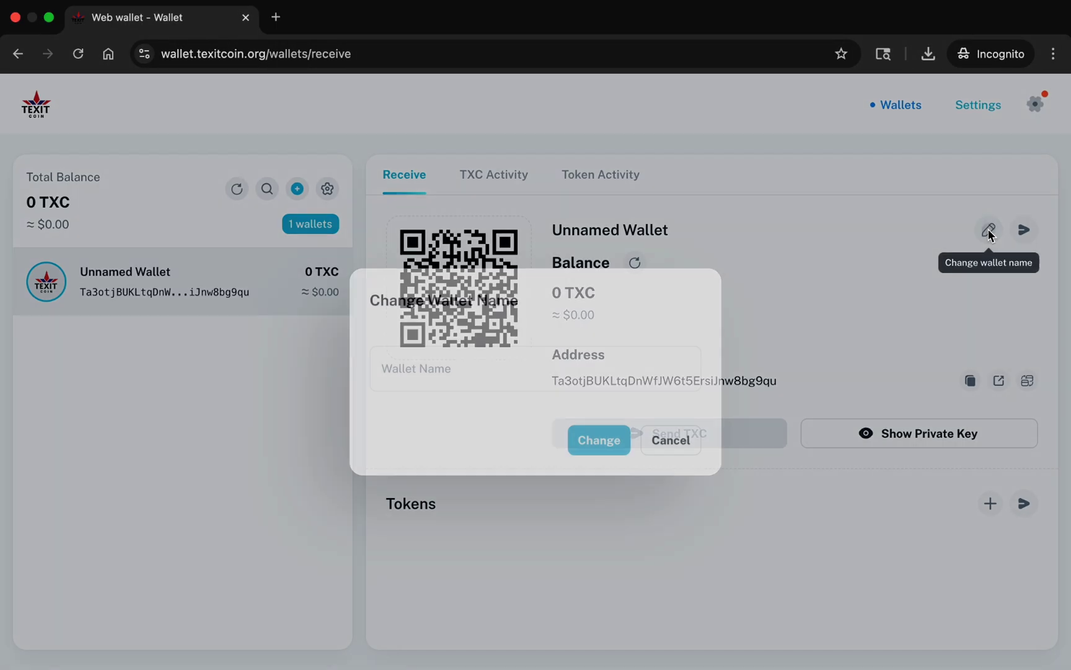
click(461, 366)
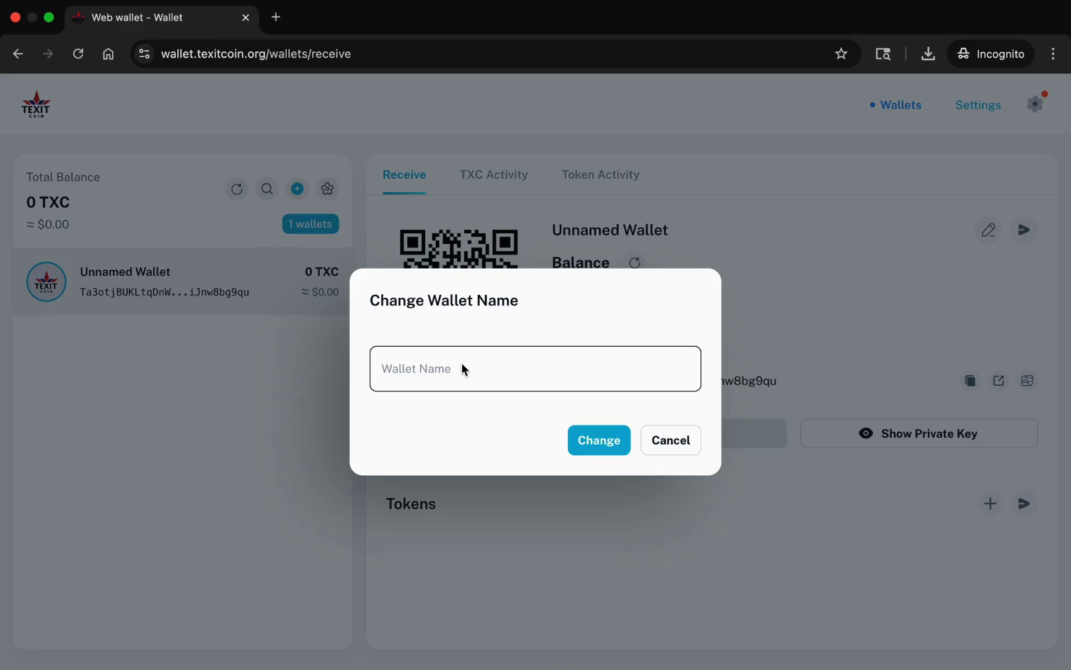
text(Test Wallet)
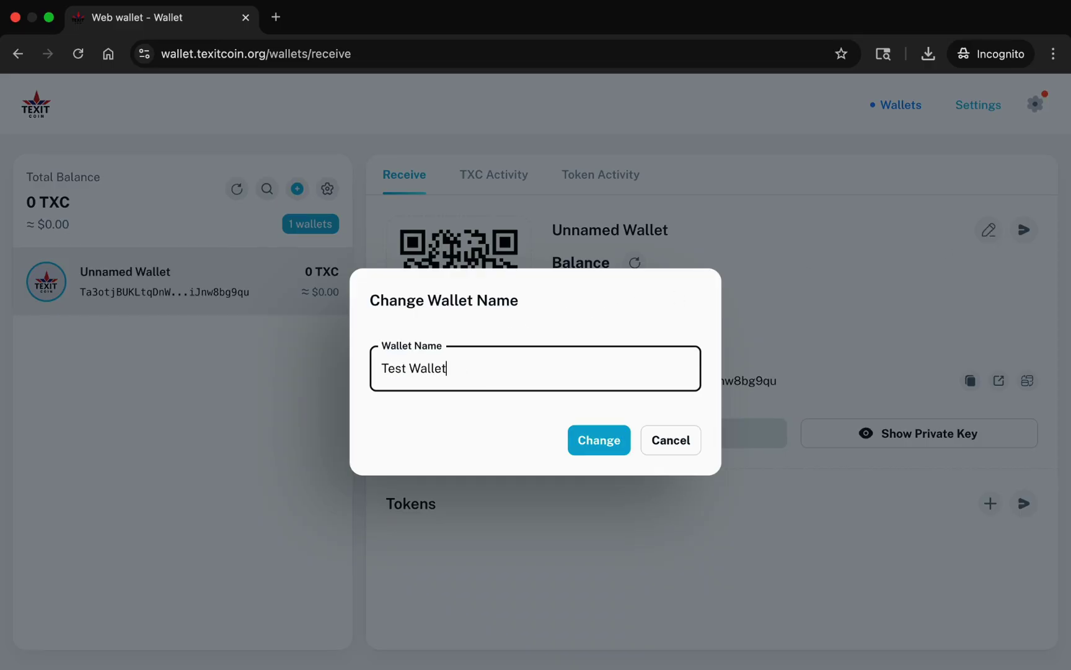
click(601, 440)
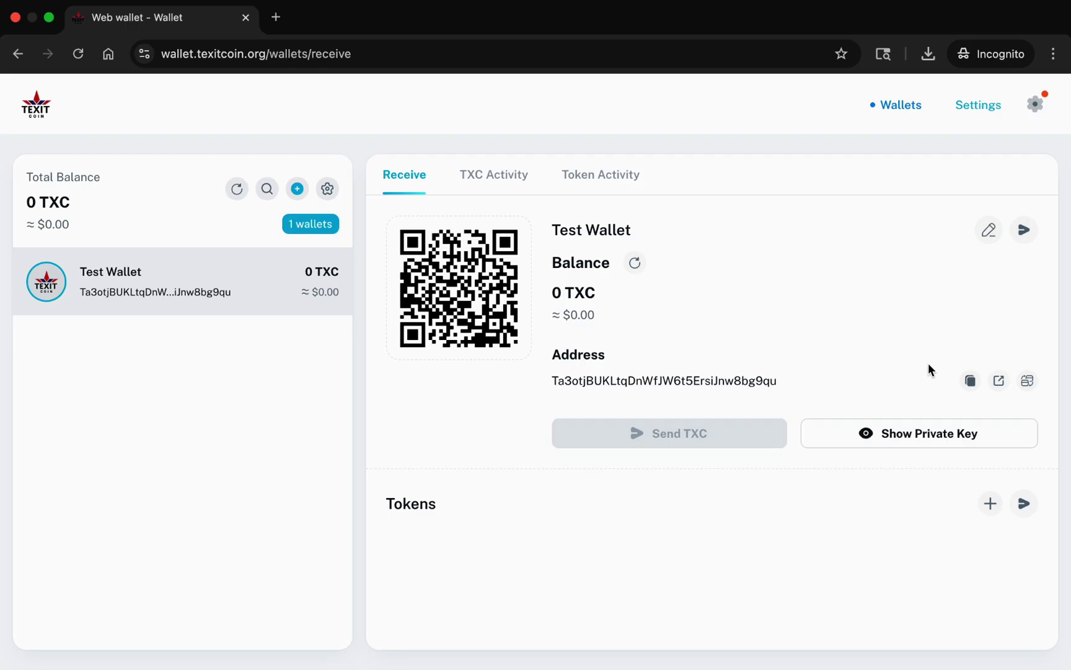
Copy Test Wallet's receive address and dismiss the Copied! confirmation toast.
click(970, 381)
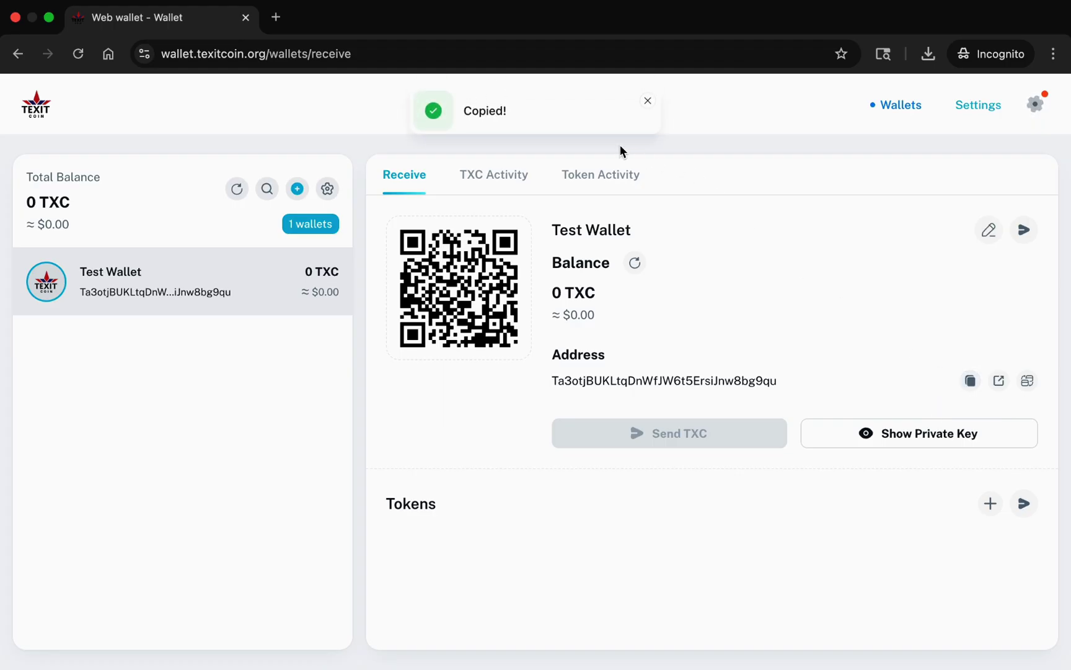
click(647, 101)
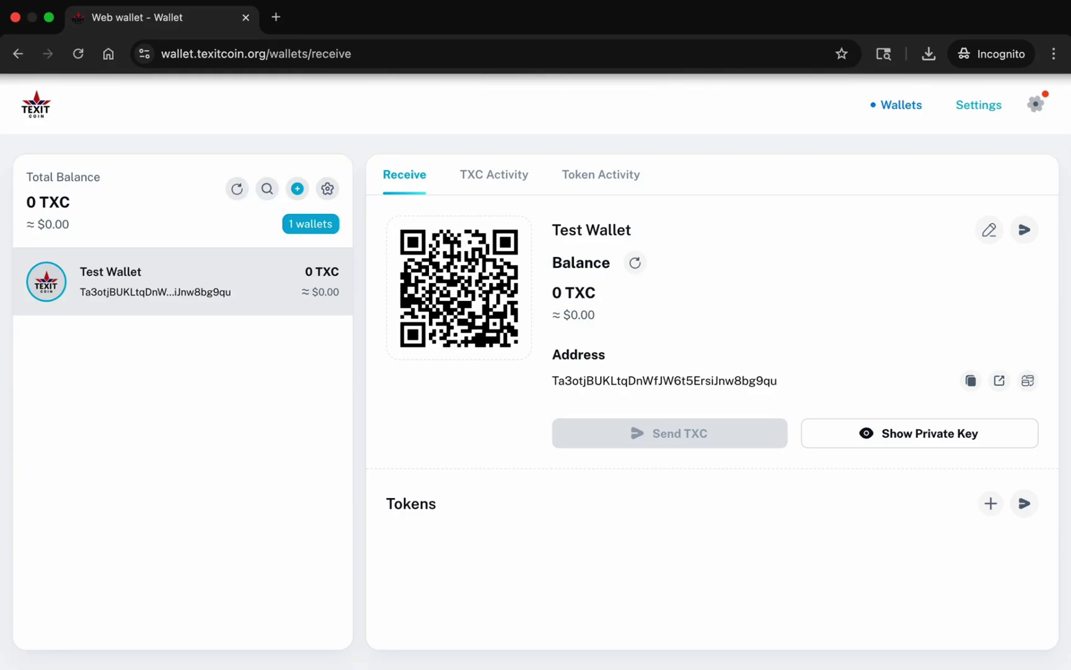
Refresh the wallet list twice and select Test Wallet, now showing 1 TXC (≈ $4.79).
click(236, 190)
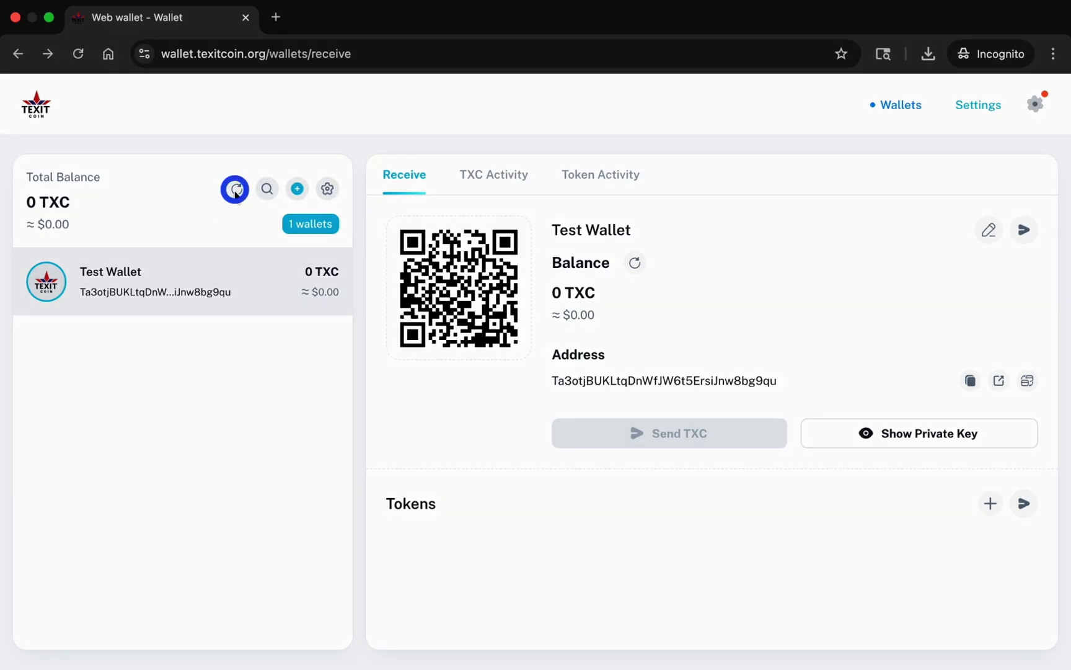
click(236, 189)
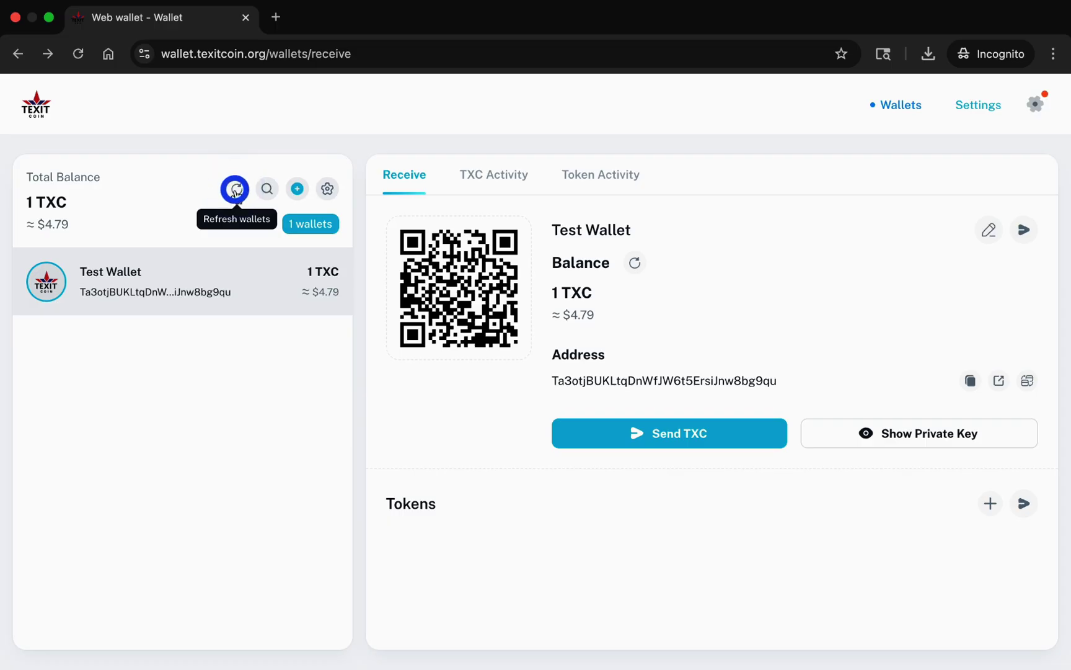
click(293, 274)
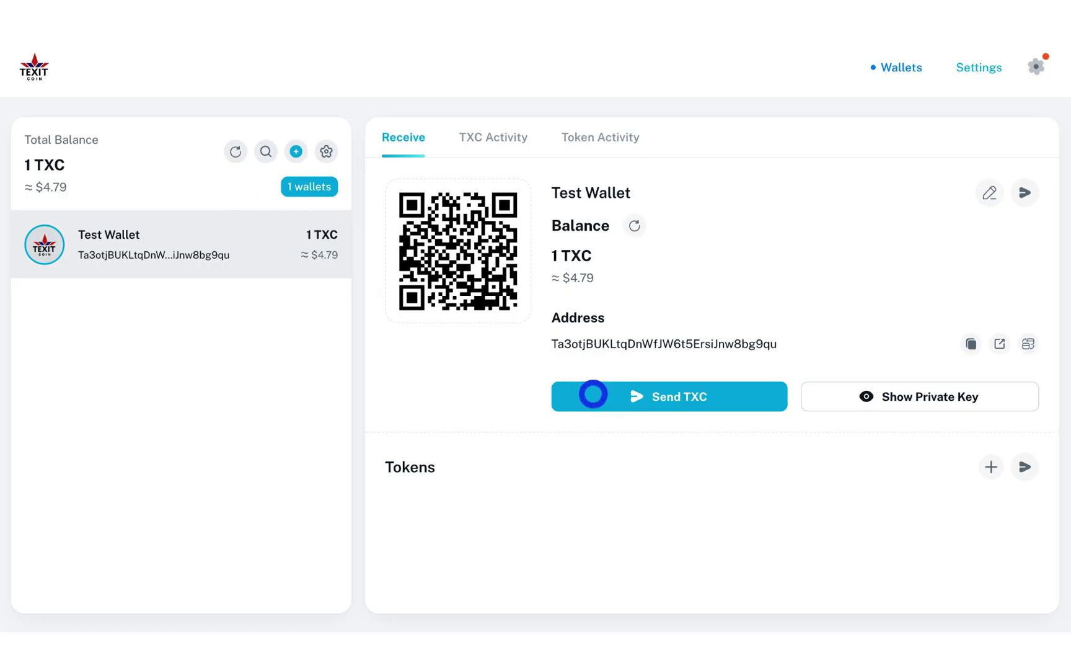
Start a TXC send with the pasted recipient address, try Continue, then return to Receive.
click(594, 394)
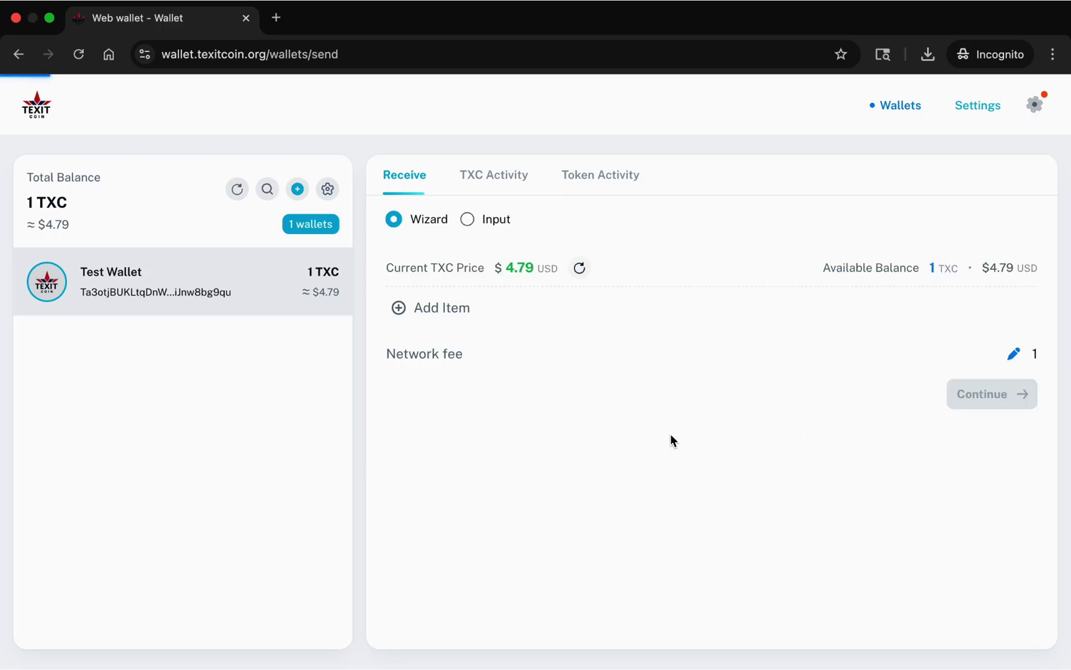
click(402, 307)
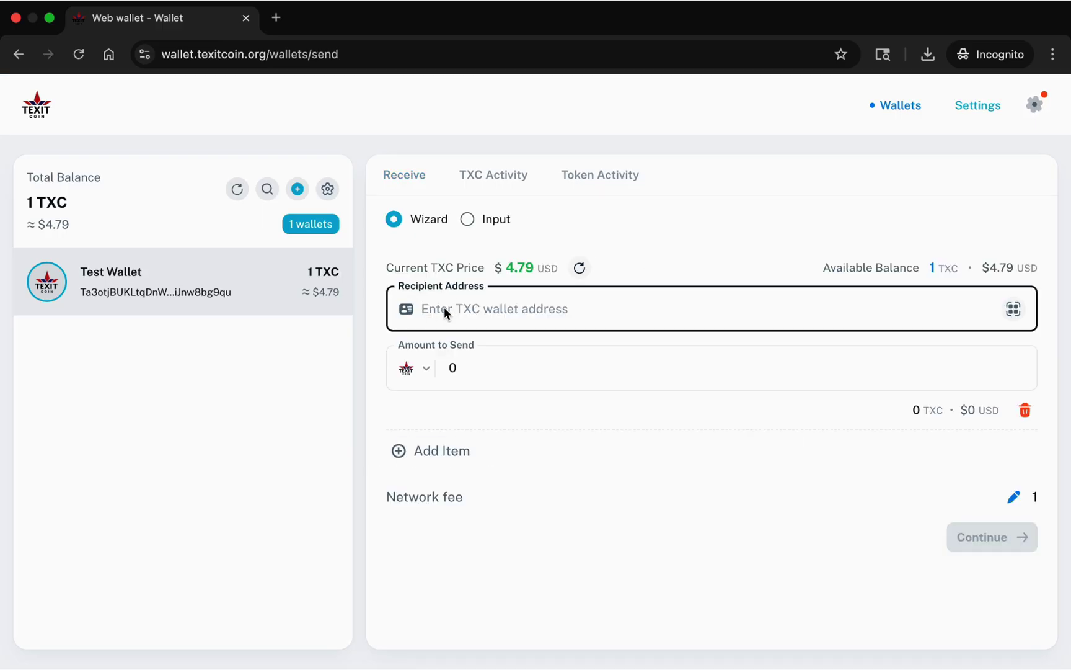
key(super+v)
click(454, 366)
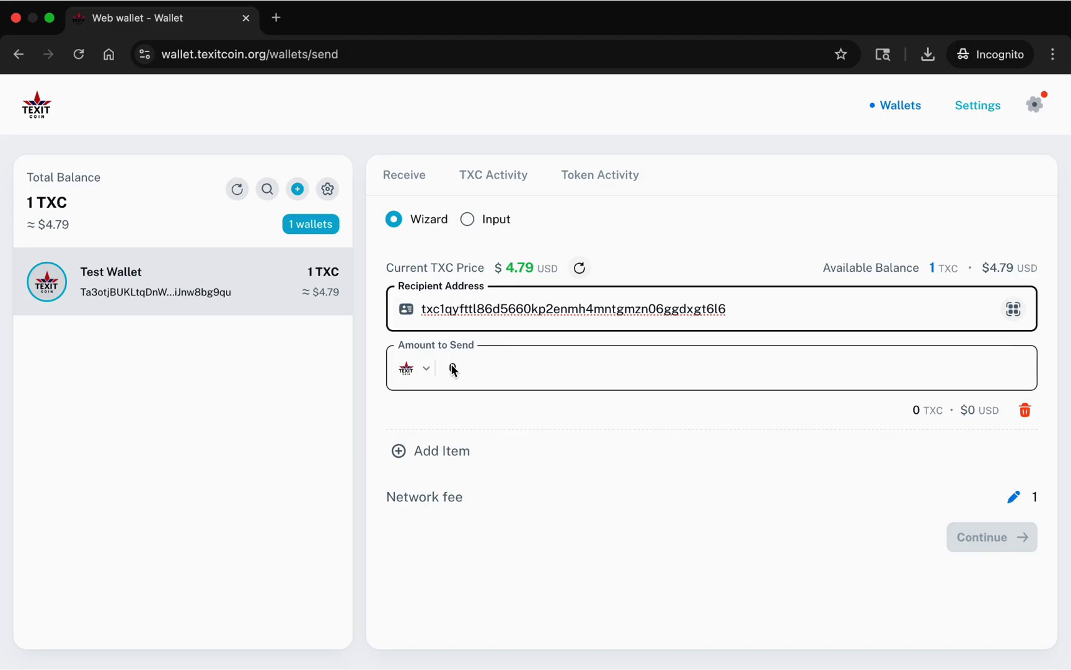
click(454, 370)
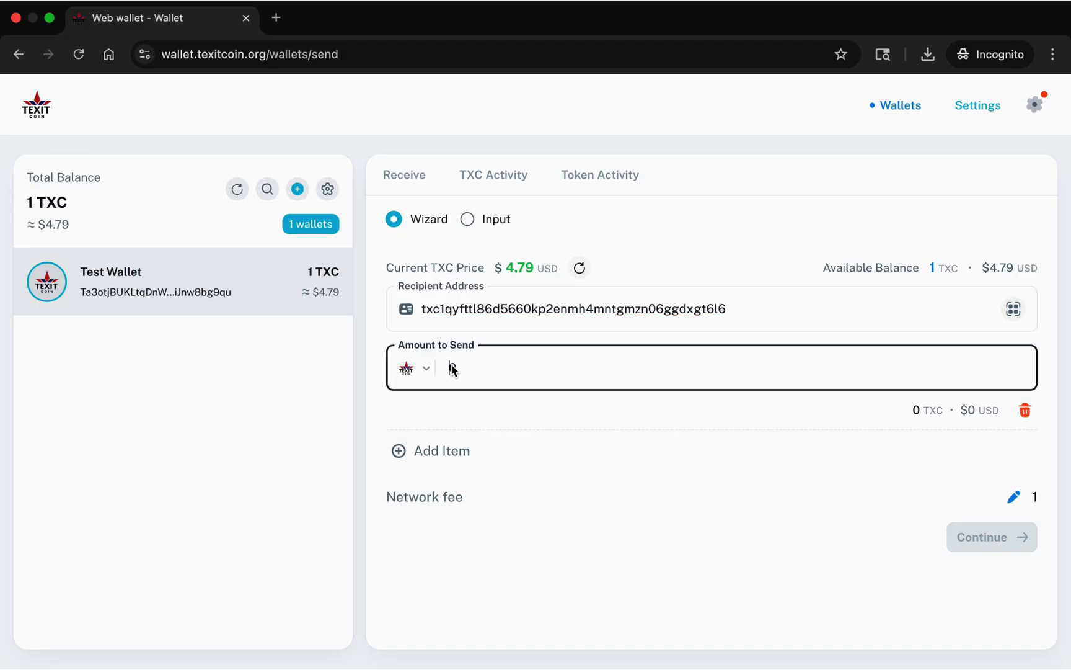
click(974, 539)
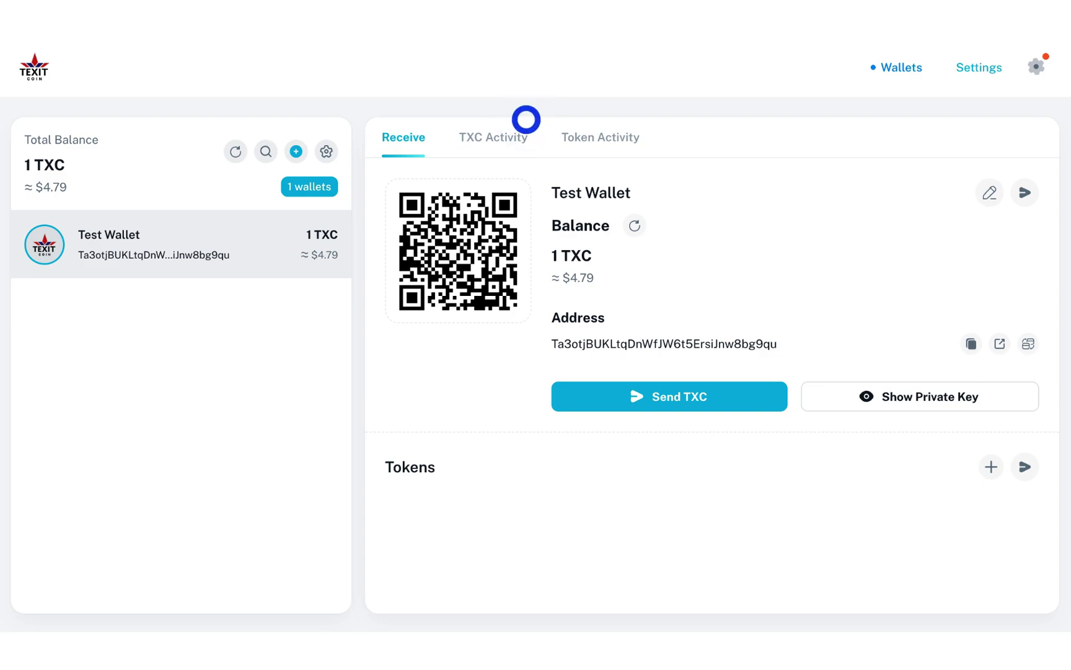
click(527, 121)
Verify the wallet password to reveal Test Wallet's private key and copy it to the clipboard.
click(830, 397)
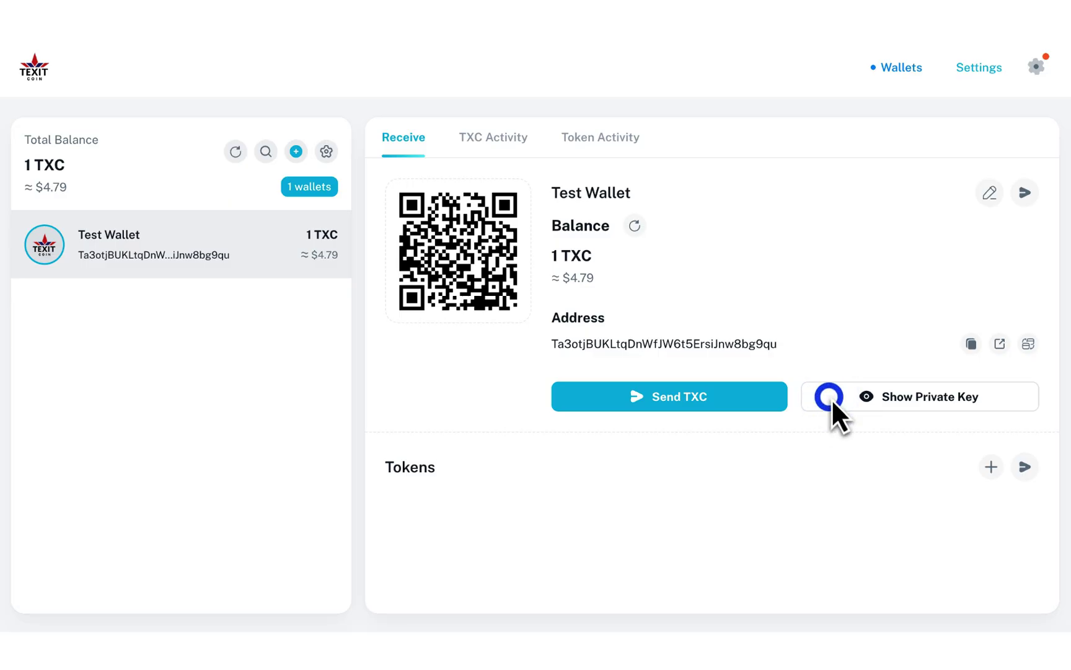
click(415, 490)
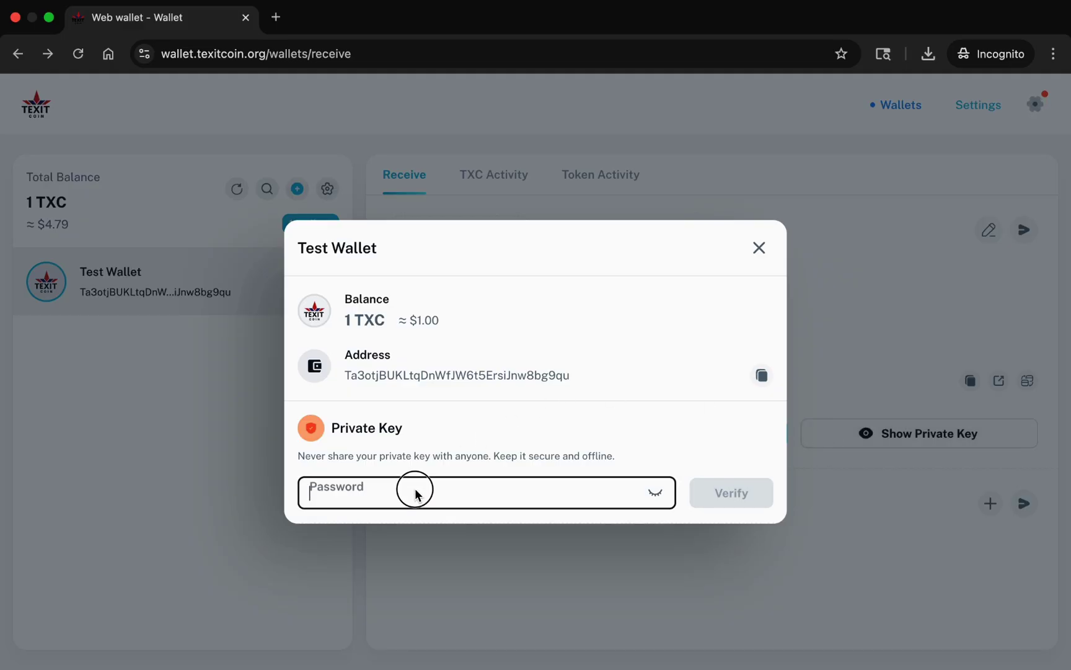
text(••••)
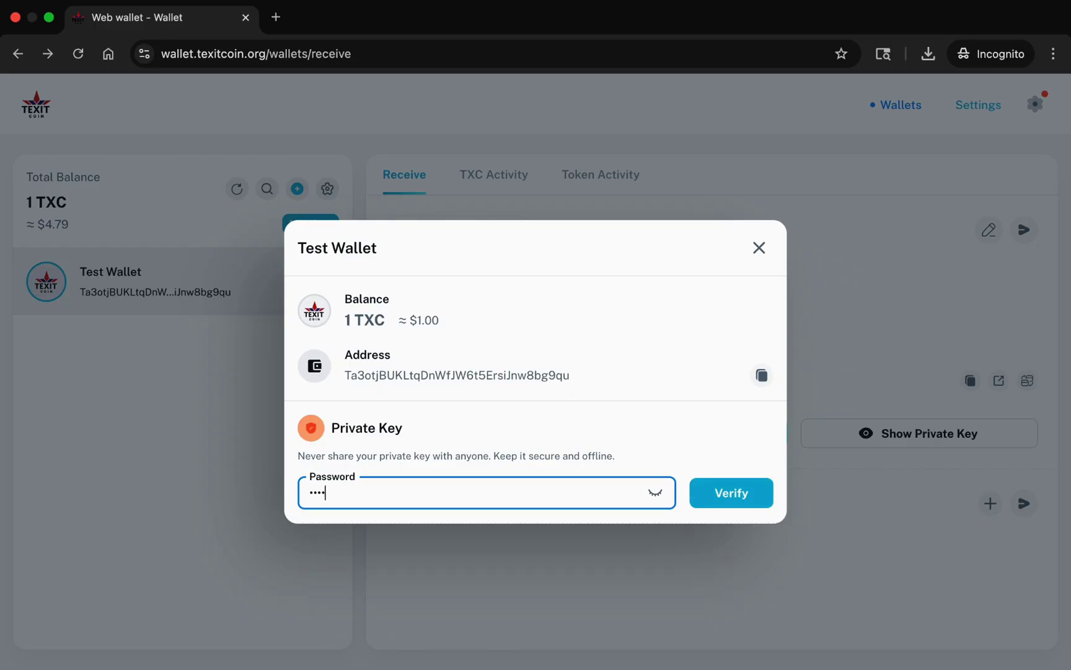
text(•••••••)
click(726, 493)
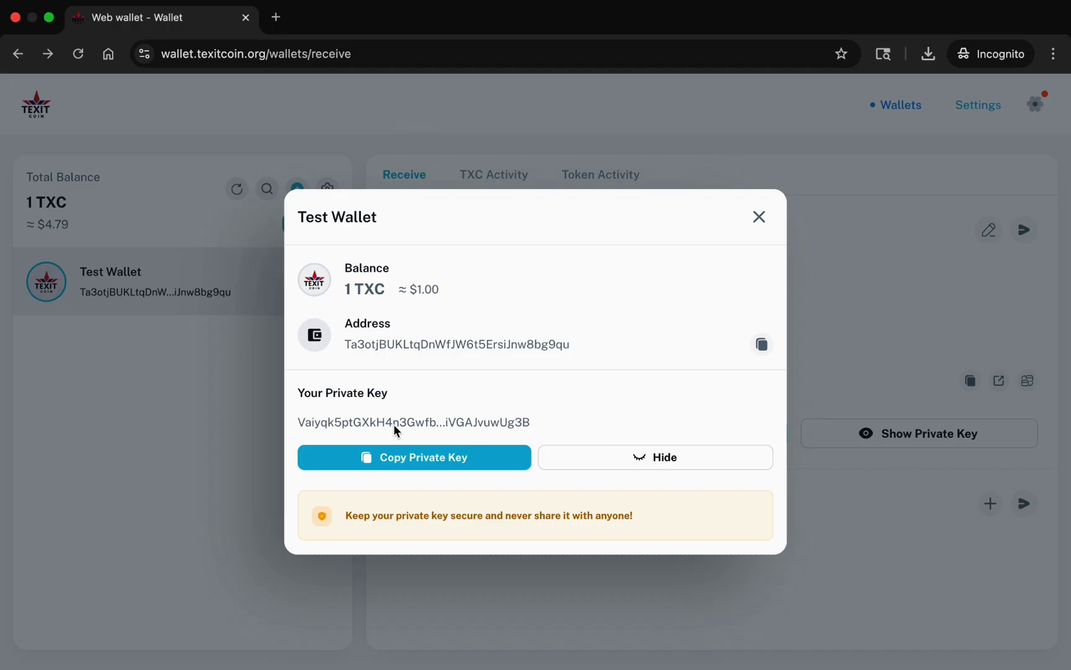
click(404, 459)
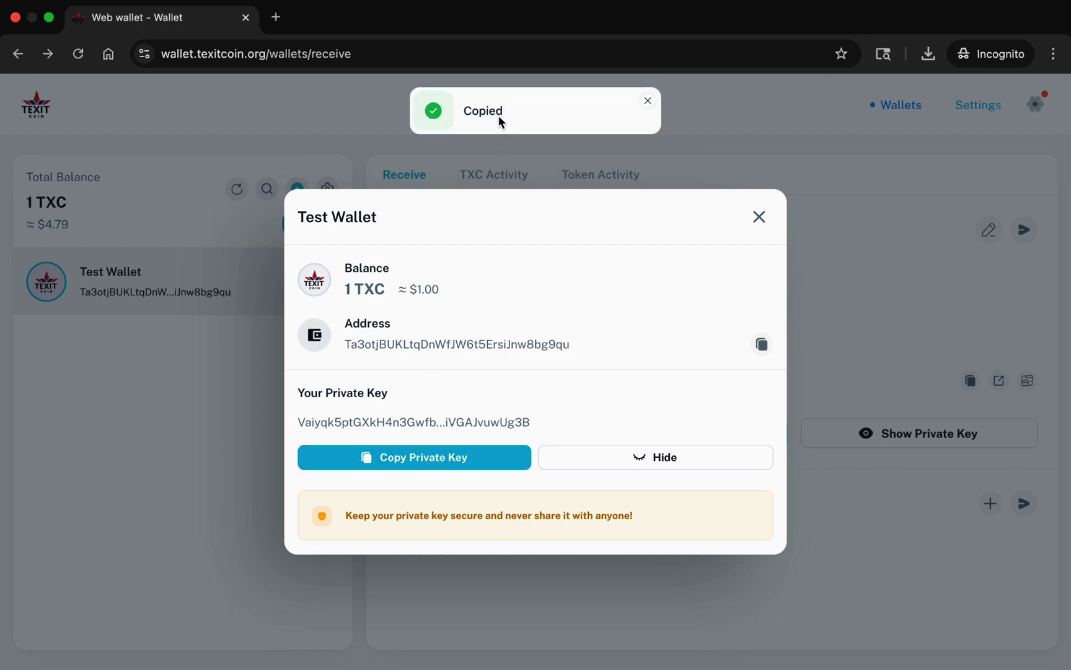
click(648, 101)
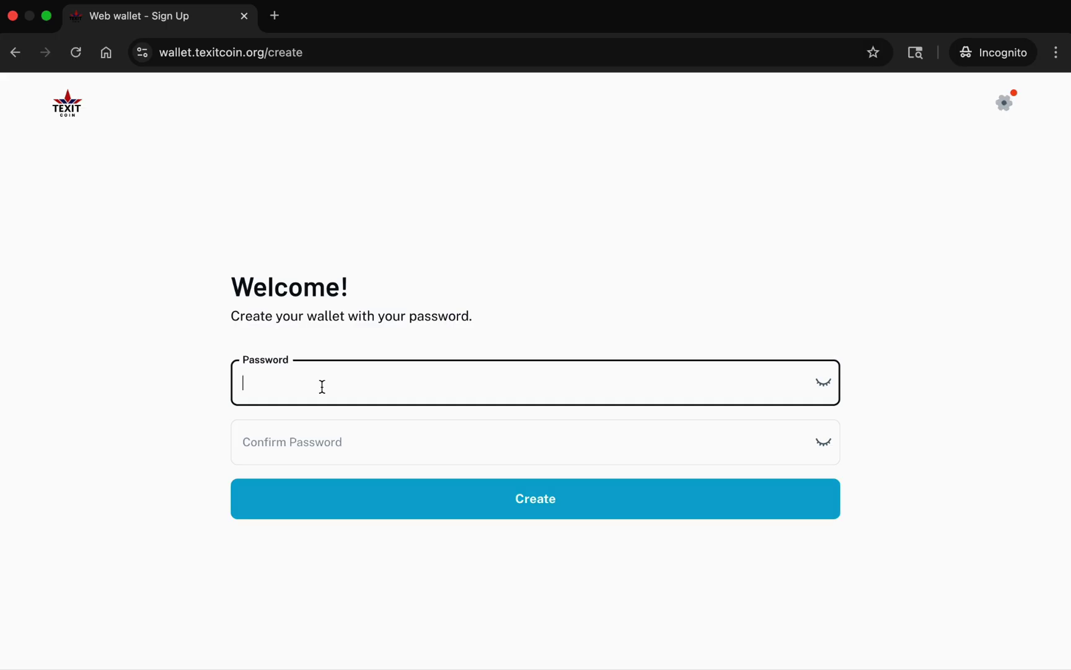
Enter a new wallet-store password on the Welcome page and type its confirmation.
text(a)
text(bcdefghij)
click(307, 441)
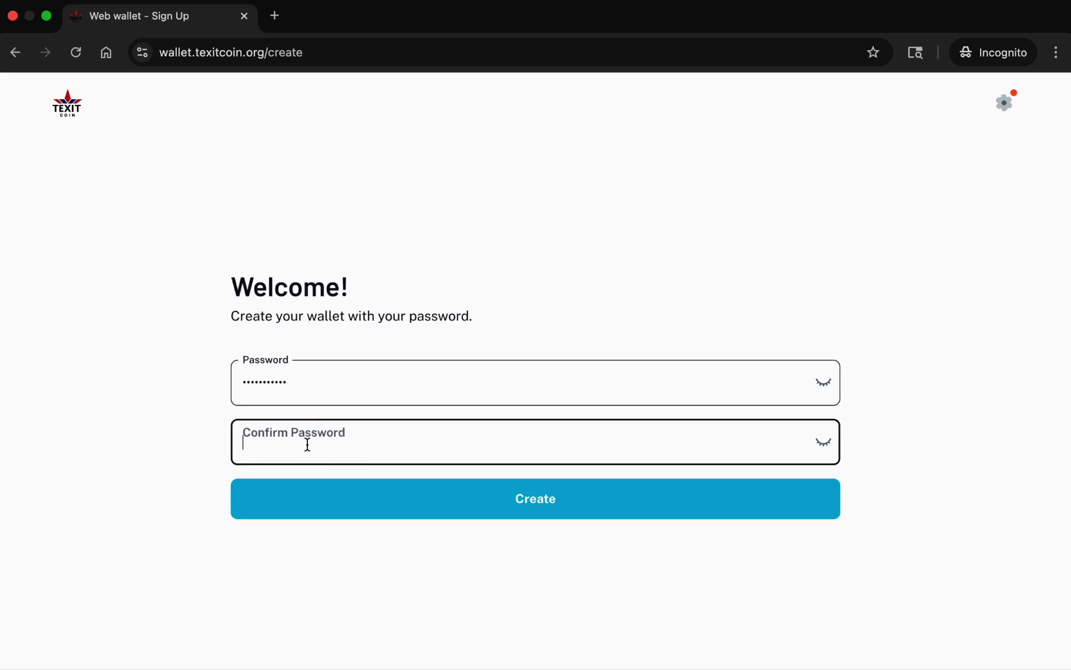
text(abc)
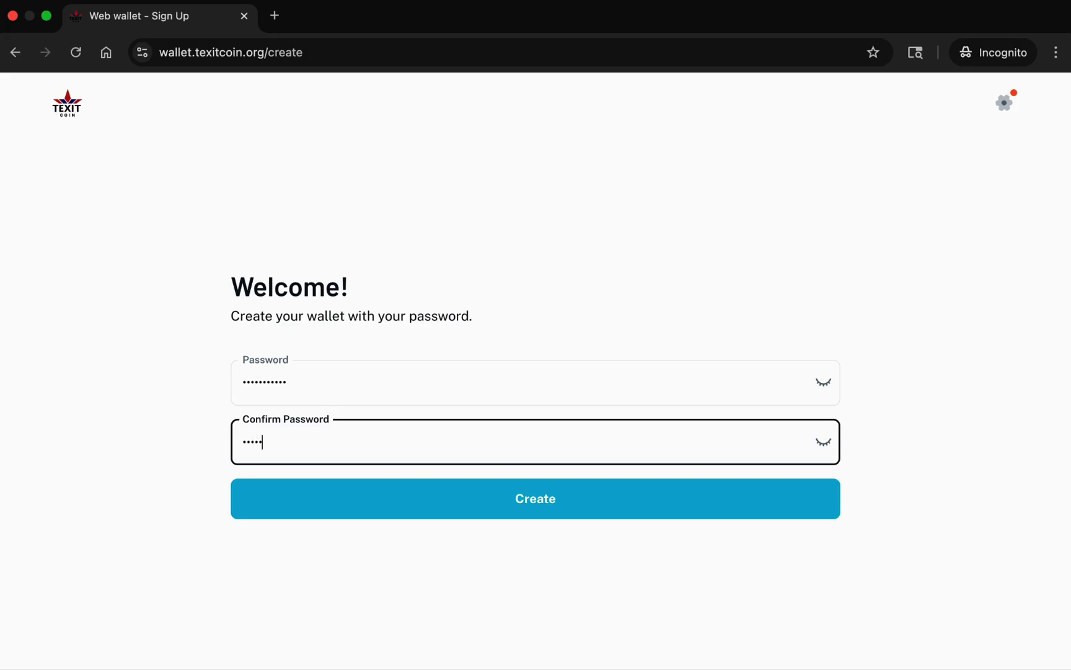
text(defghij)
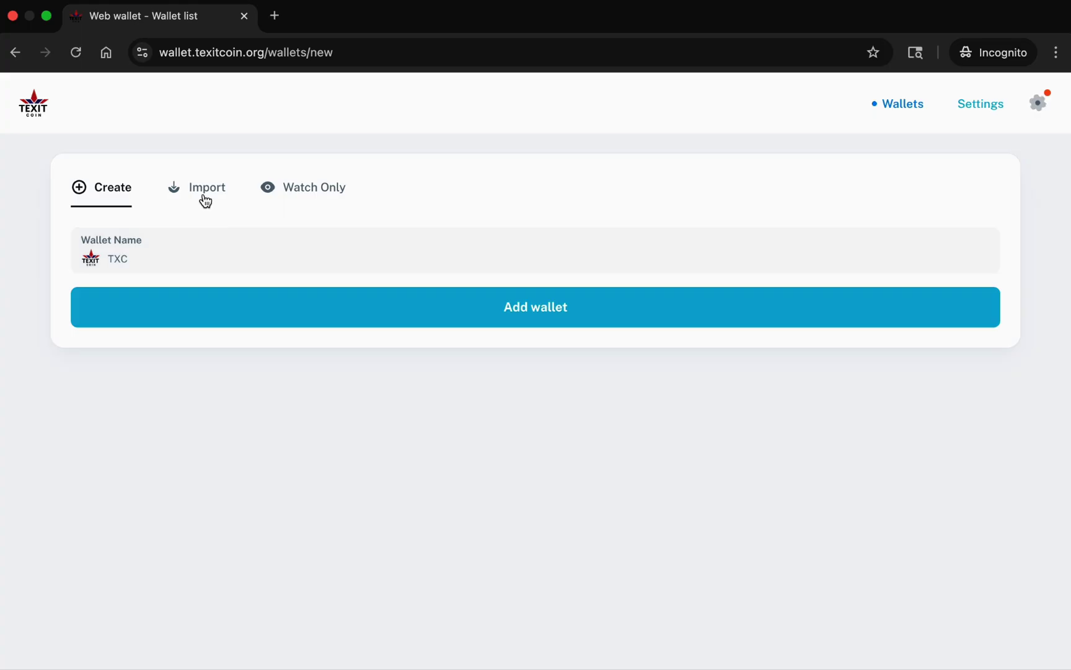
Import the copied private key as 'Restored Wallet' and select it in the wallet list.
click(208, 189)
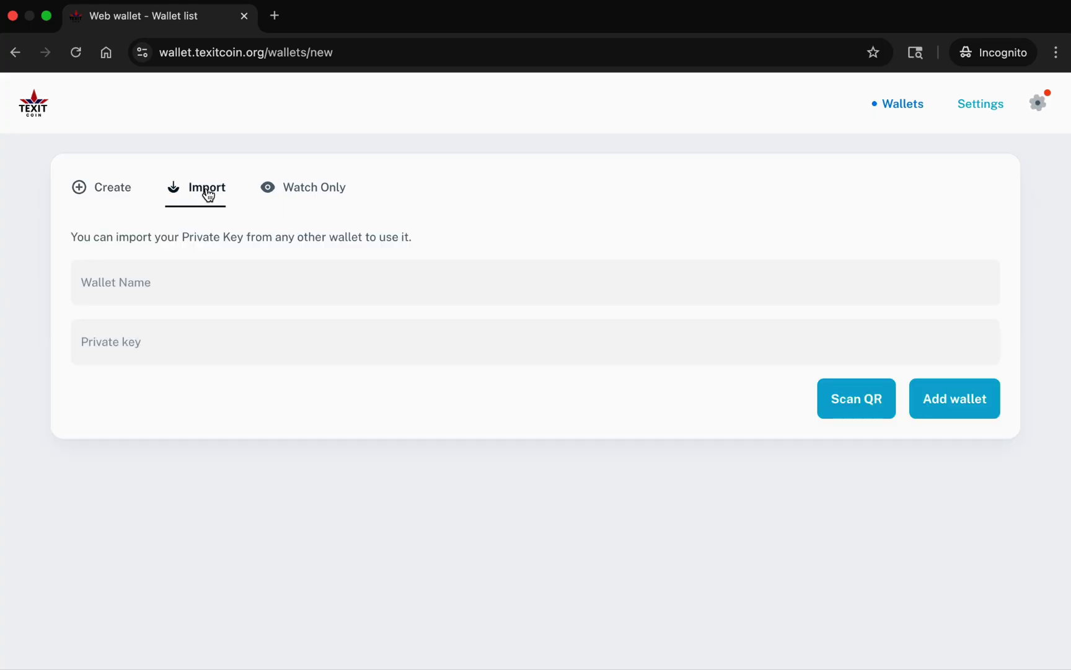
click(167, 285)
text(Resto)
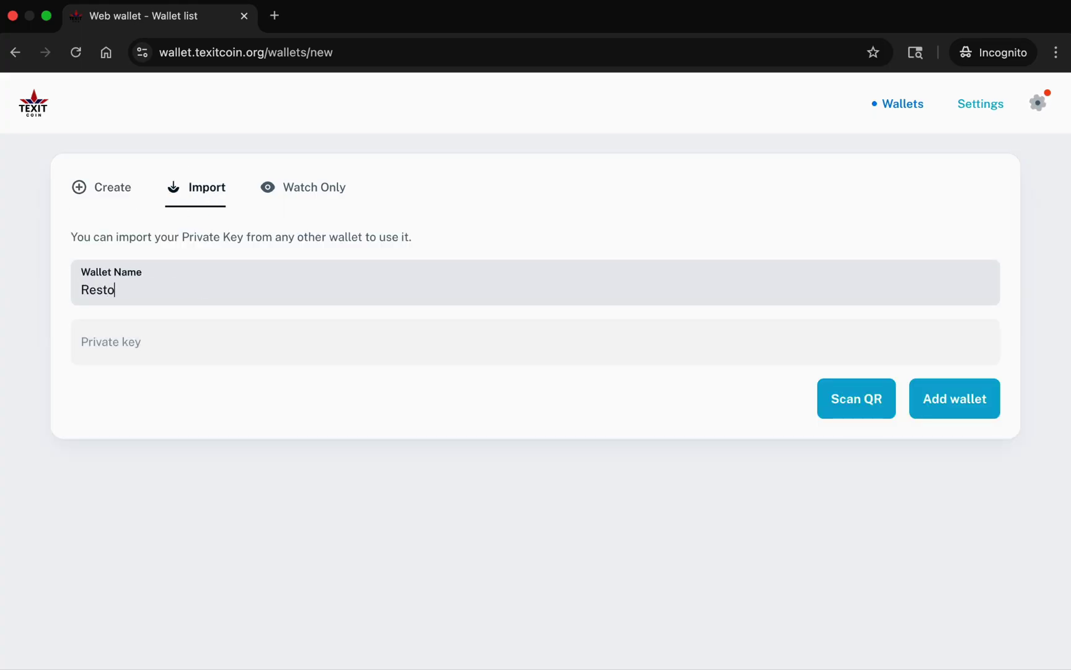
text(red Wallet)
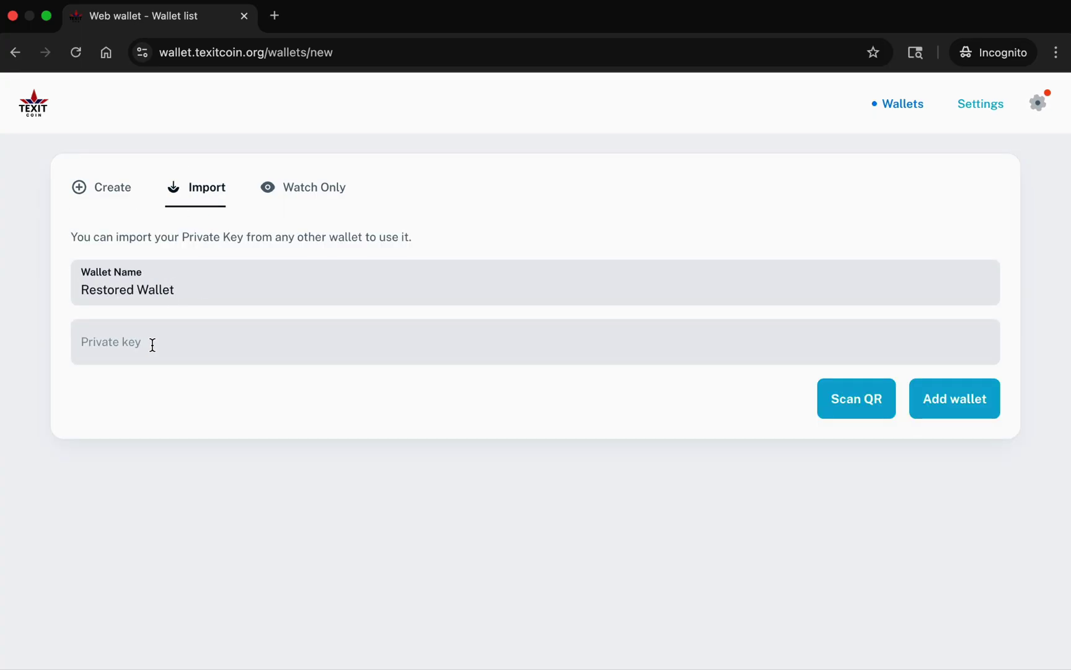
click(151, 345)
key(super+v)
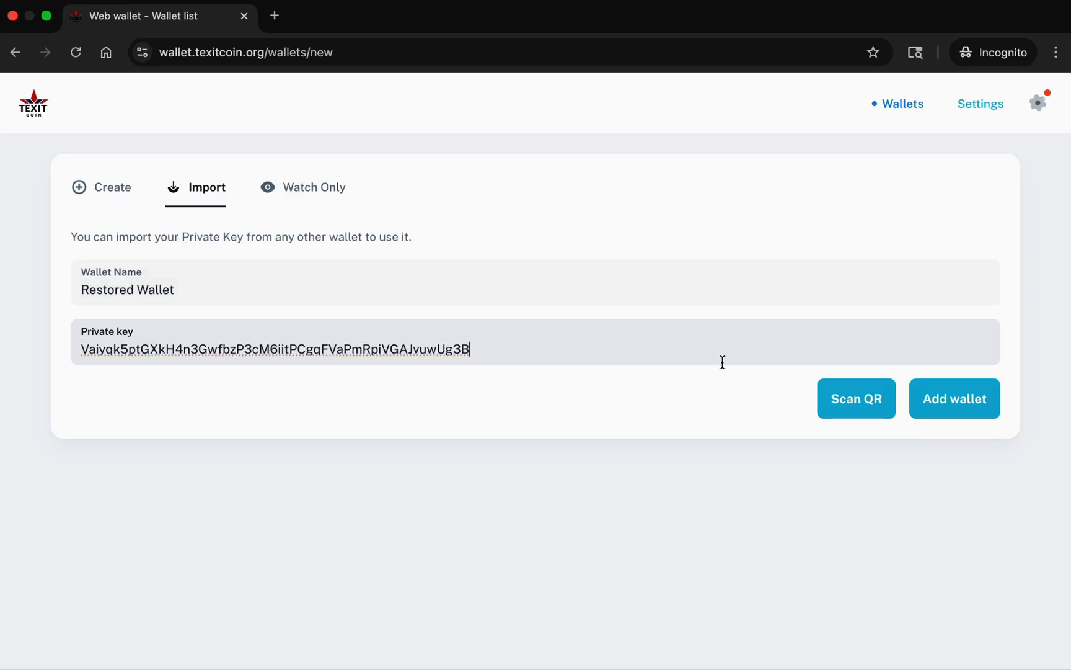
click(947, 401)
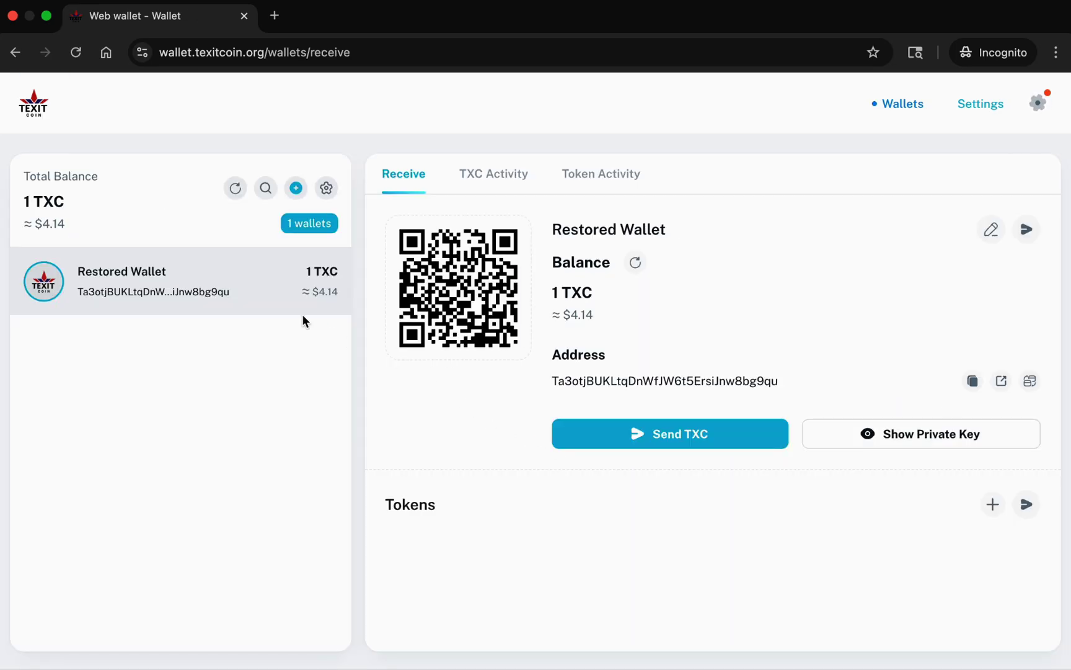
click(246, 237)
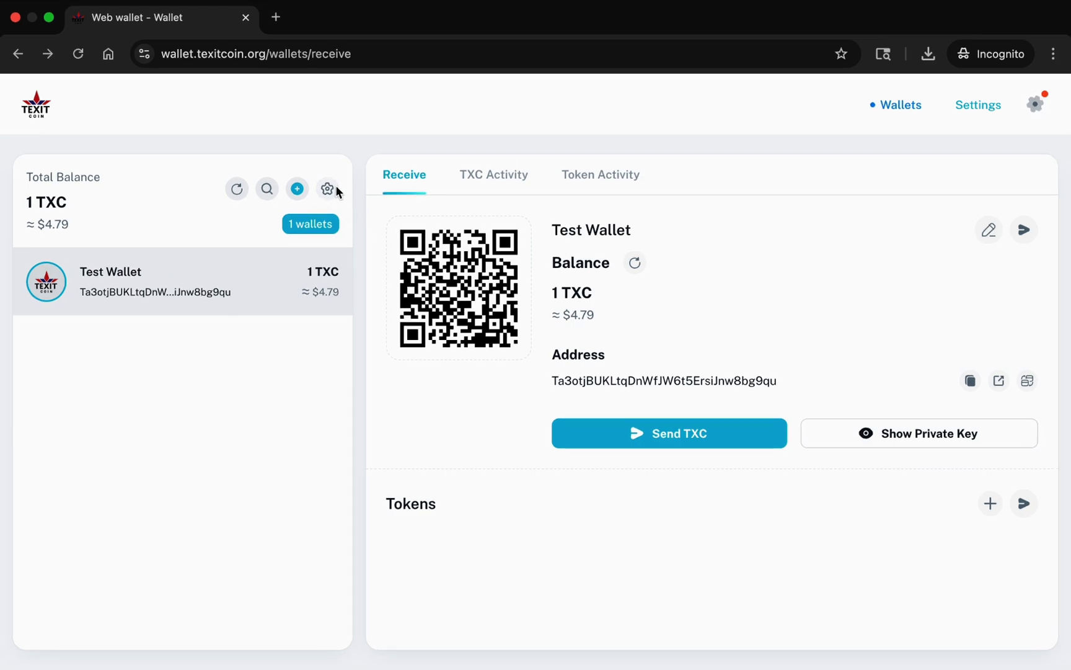
In Settings, view Download backup, then Restore, switched to entering the backup as pasted text.
click(328, 189)
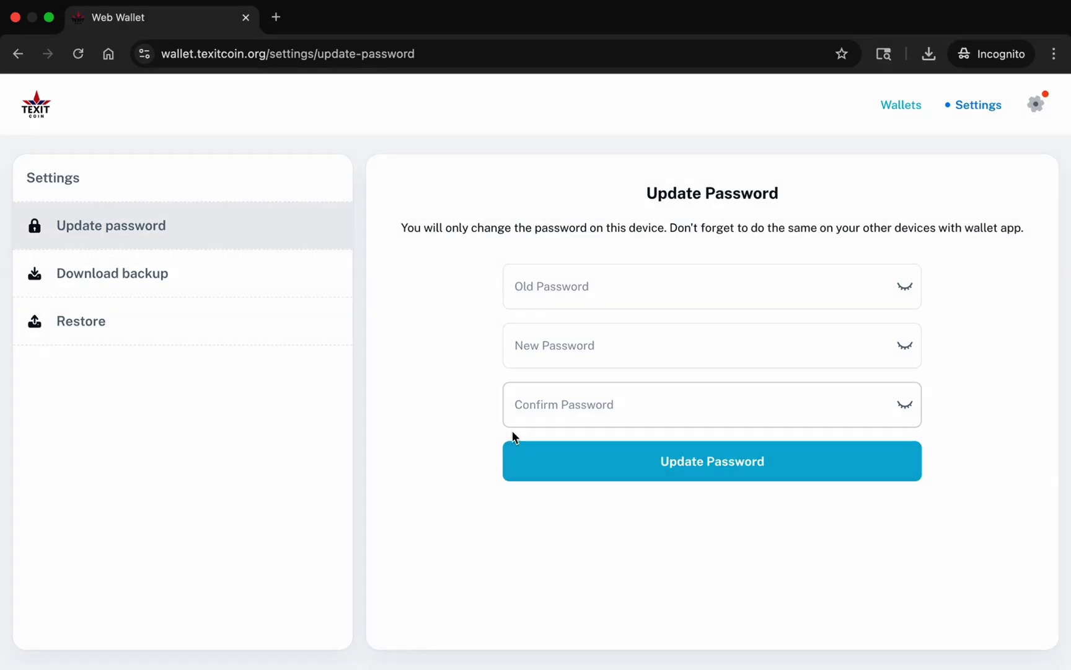
click(204, 278)
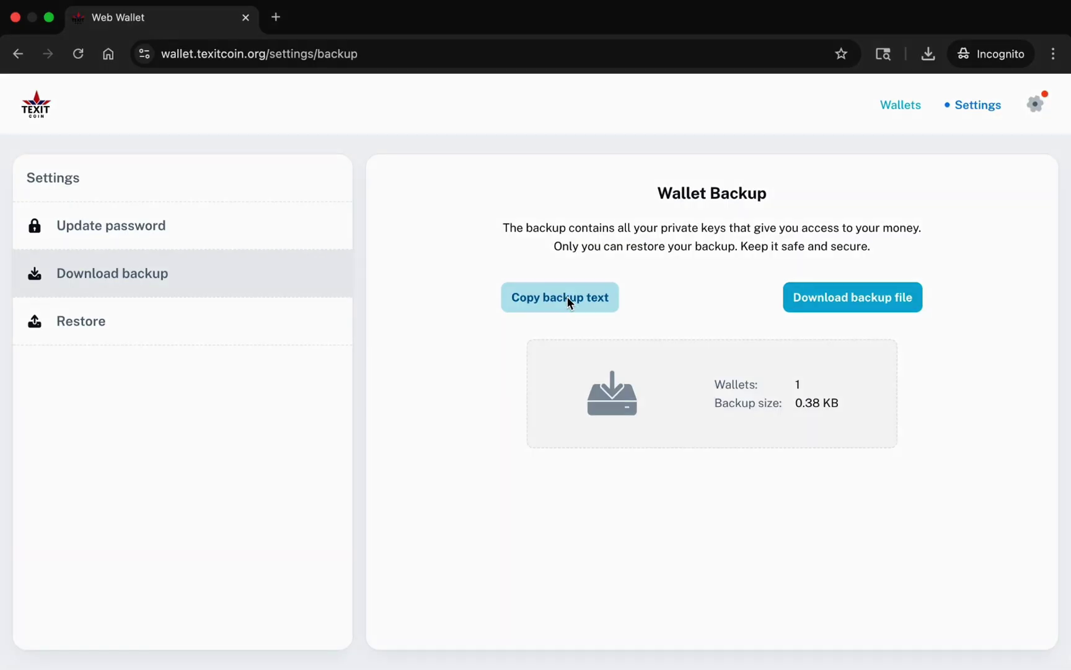
click(128, 320)
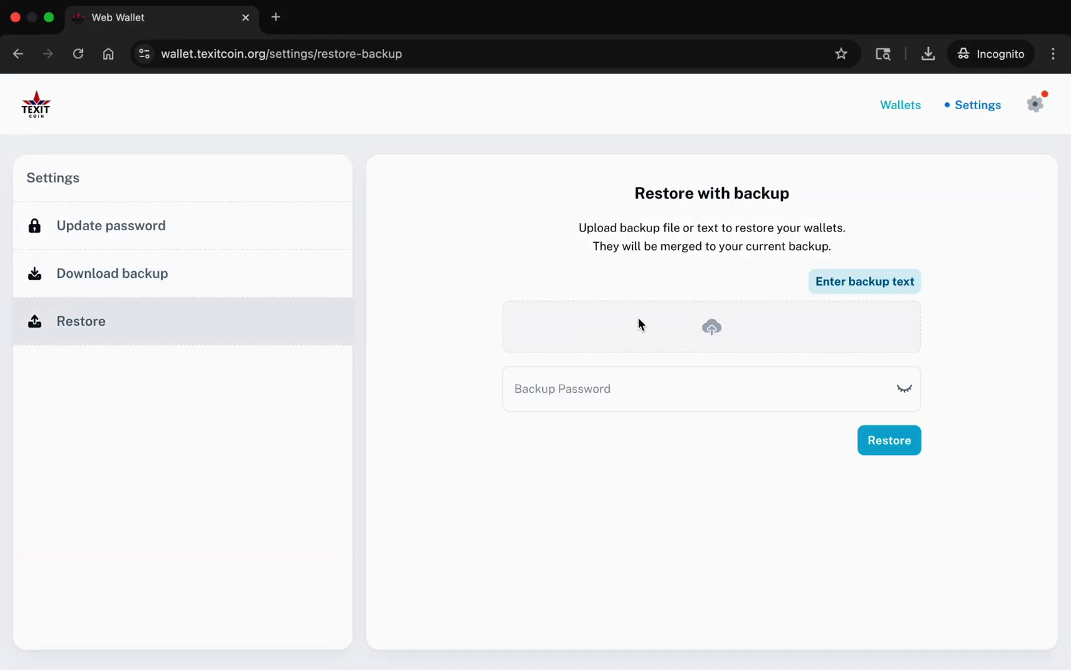
click(840, 282)
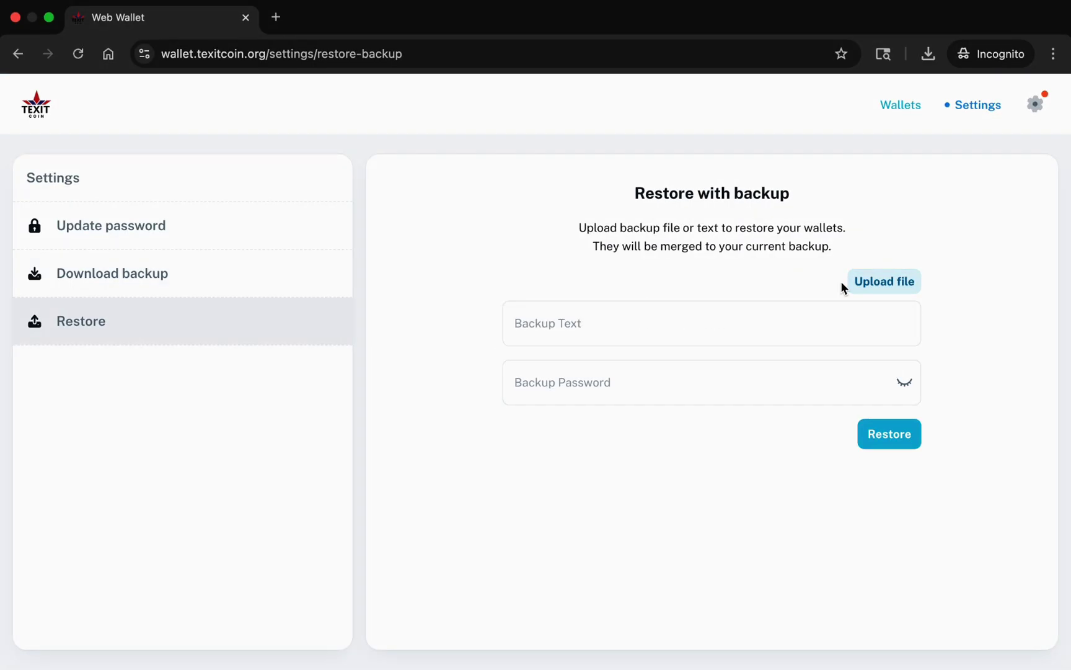